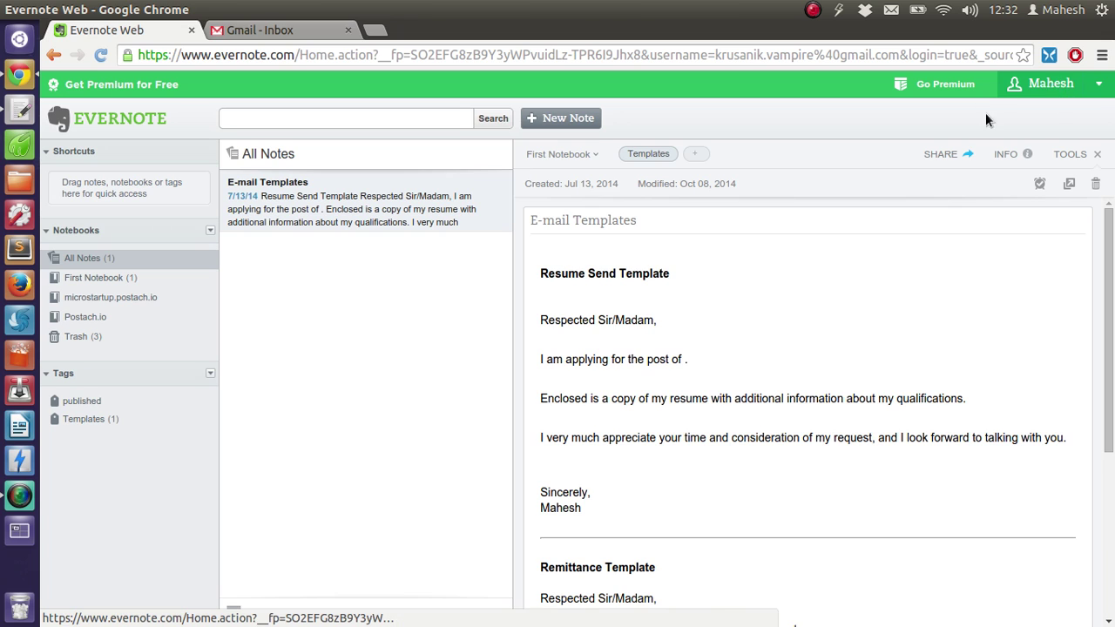
Open Account Settings from the account name menu to show the Account Summary.
{"action": "left_click", "coordinate": [1052, 87]}
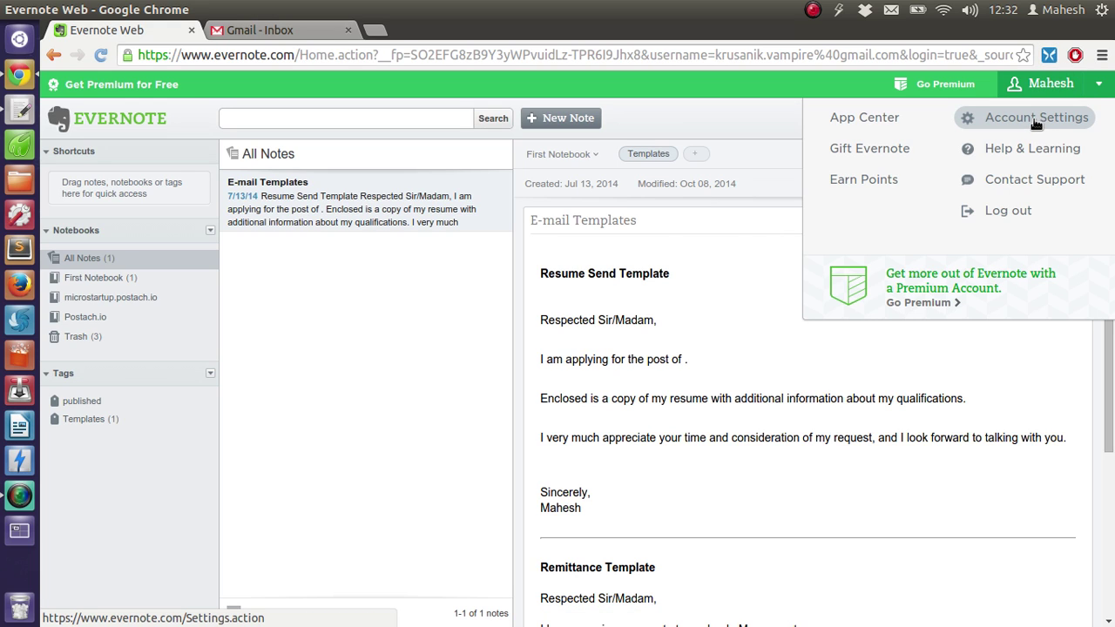
{"action": "left_click", "coordinate": [1112, 120]}
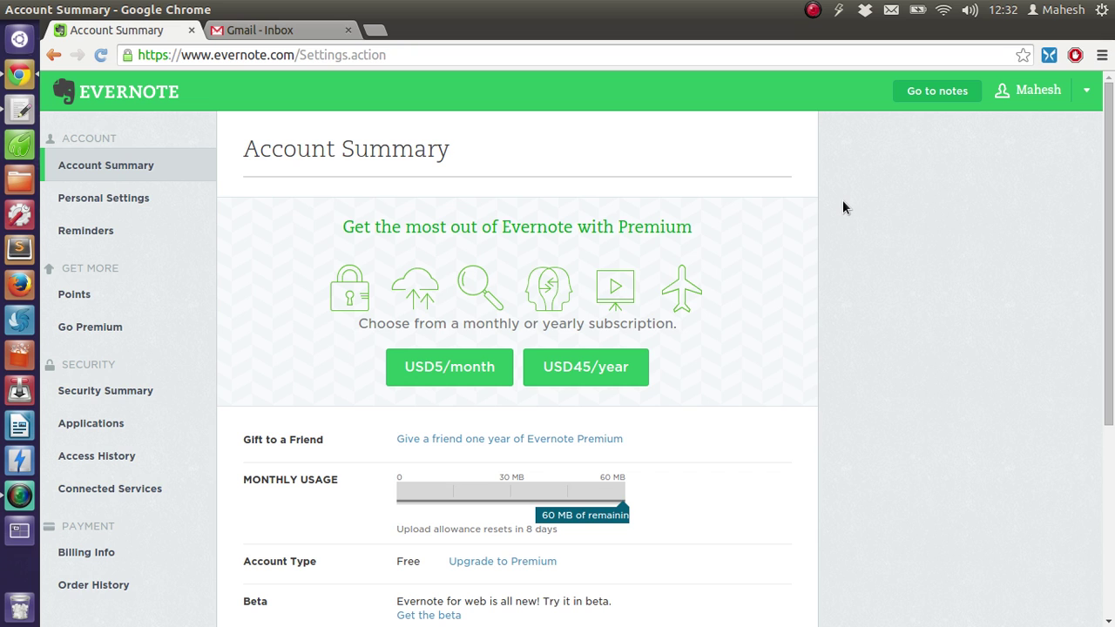
Copy the account's Evernote incoming address from the 'Email Notes to' line.
{"action": "scroll", "coordinate": [843, 202], "scroll_direction": "down", "scroll_amount": 5}
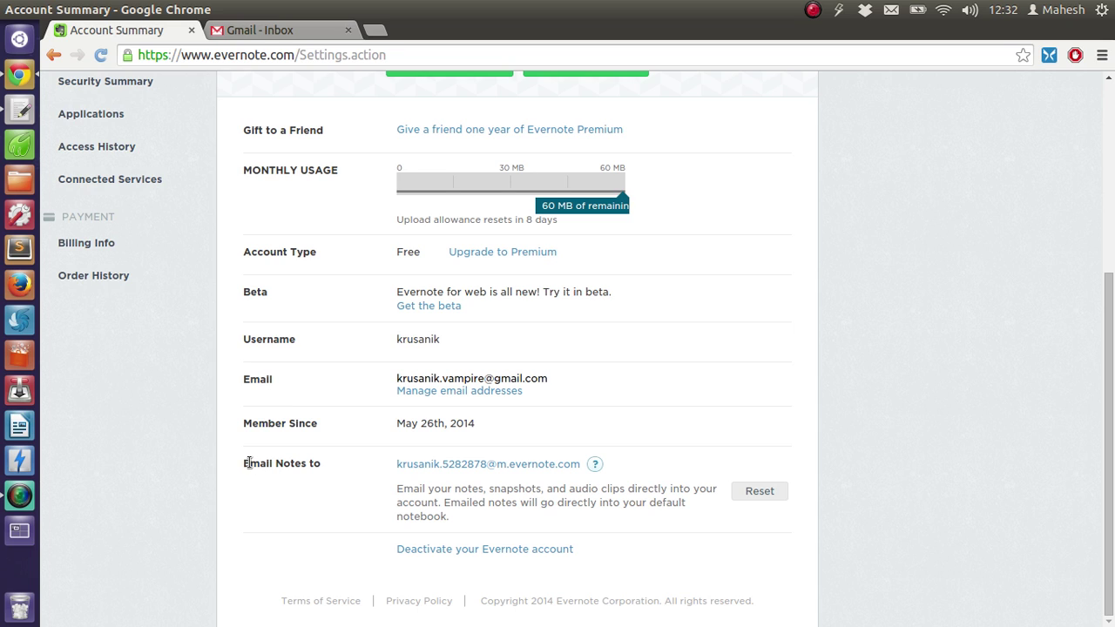
{"action": "left_click_drag", "start_coordinate": [250, 463], "coordinate": [335, 471]}
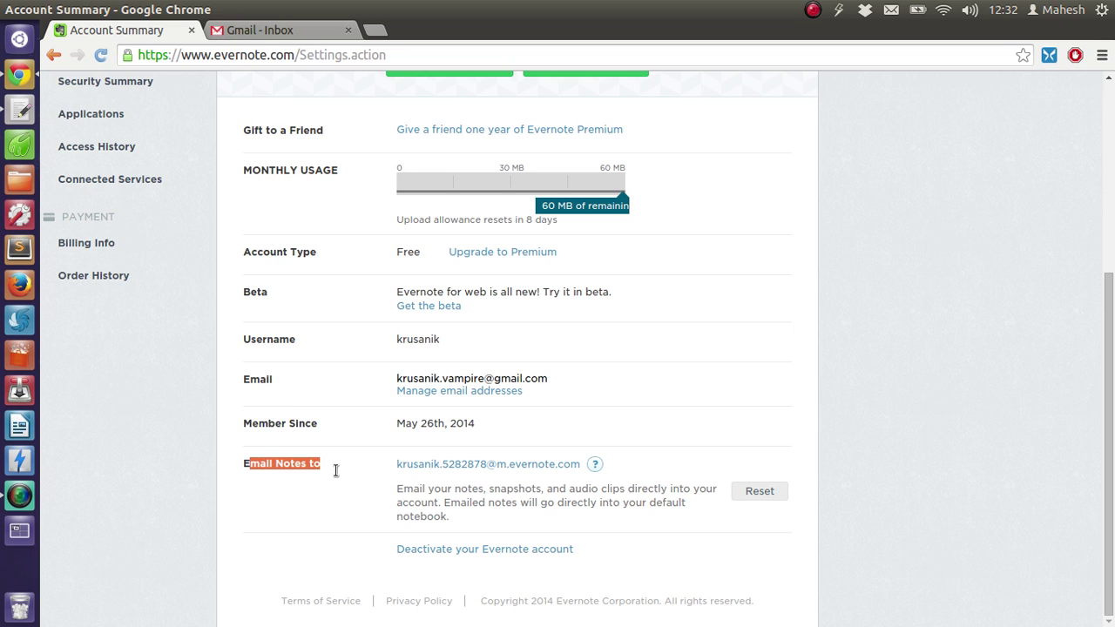
{"action": "left_click", "coordinate": [251, 464]}
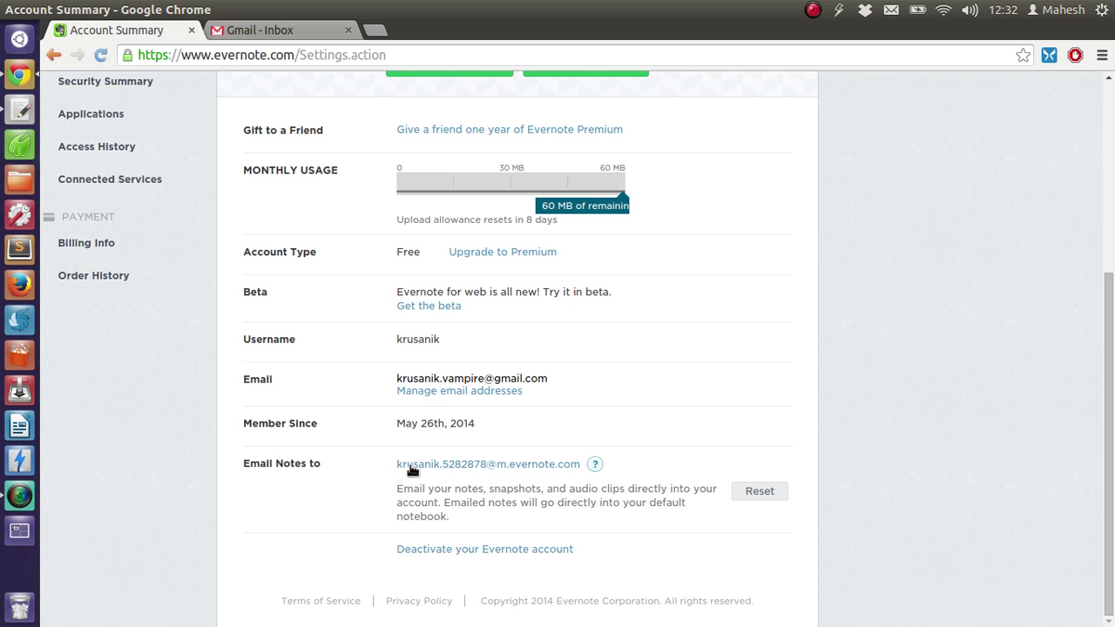
{"action": "left_click_drag", "start_coordinate": [392, 462], "coordinate": [579, 471]}
{"action": "key", "text": "ctrl+c"}
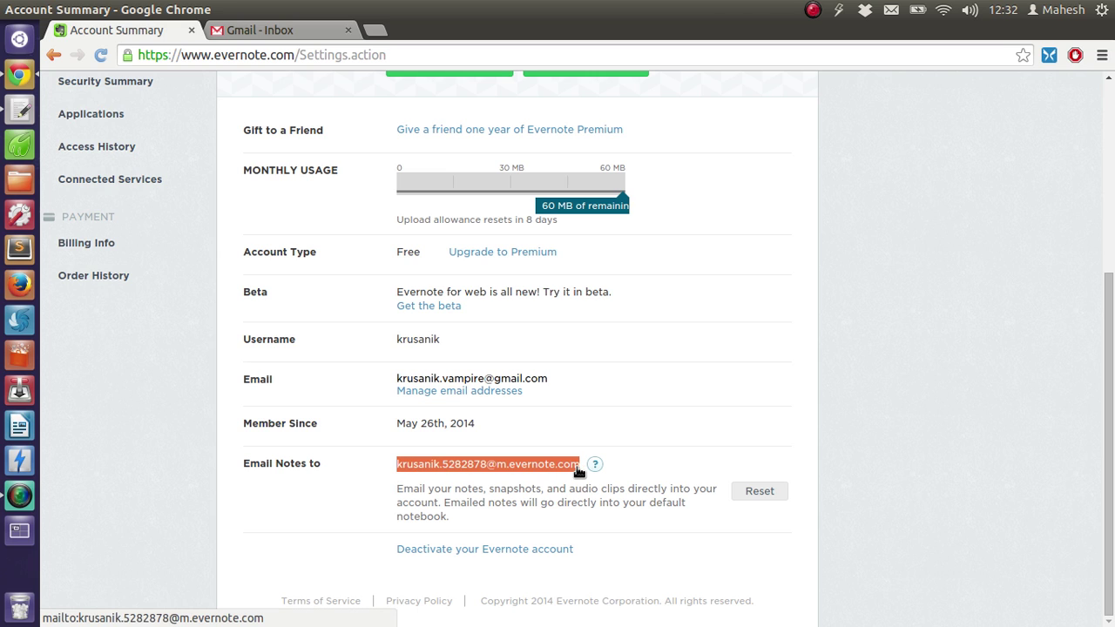
{"action": "left_click", "coordinate": [338, 517]}
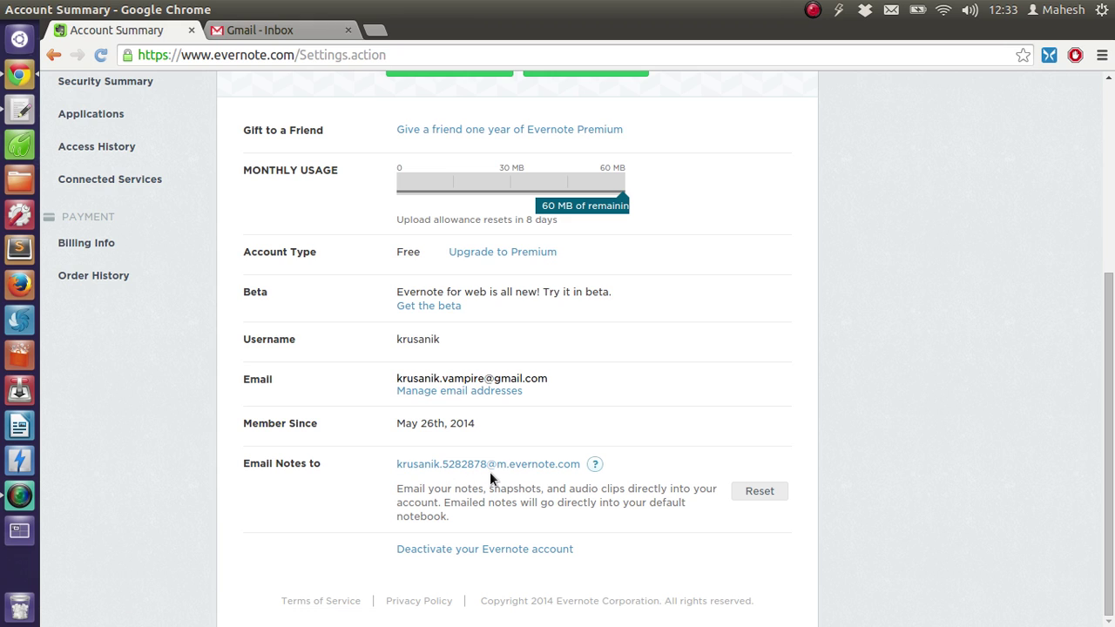
{"action": "mouse_move", "coordinate": [595, 464]}
Start a Gmail message to the pasted Evernote address, then return to Evernote's Account Summary.
{"action": "left_click", "coordinate": [296, 33]}
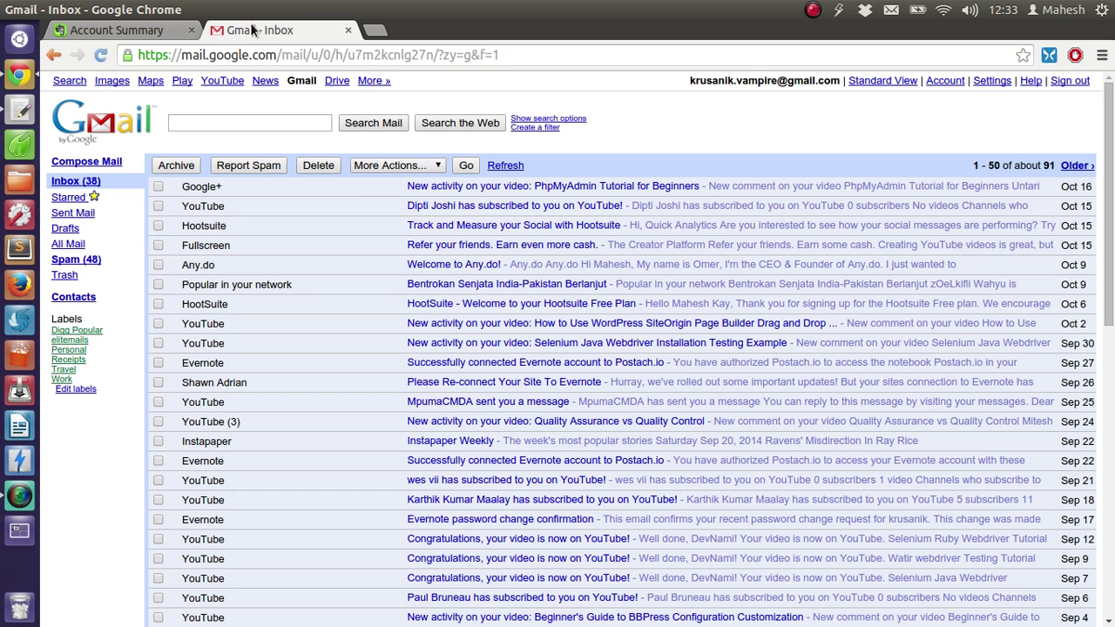
{"action": "left_click", "coordinate": [91, 164]}
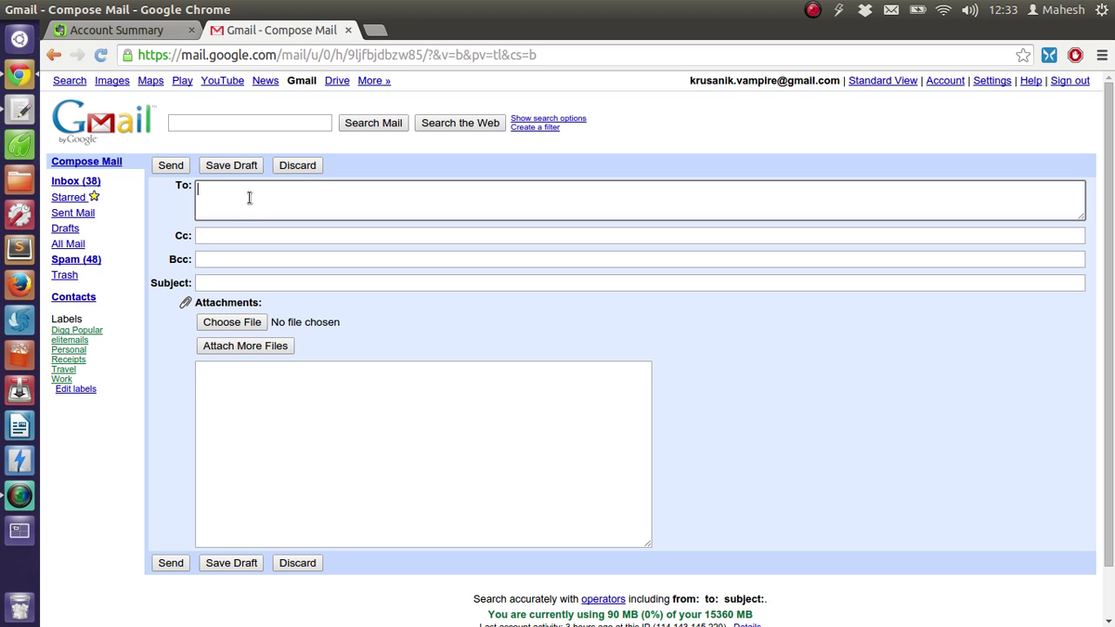
{"action": "key", "text": "ctrl+v"}
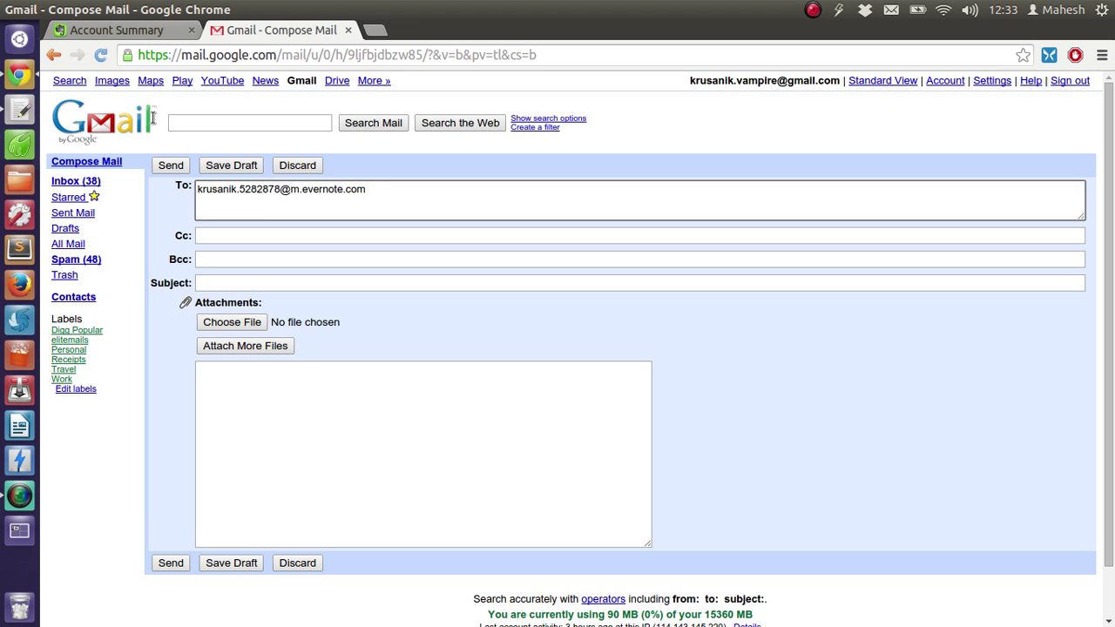
{"action": "left_click", "coordinate": [135, 39]}
{"action": "scroll", "coordinate": [261, 144], "scroll_direction": "up", "scroll_amount": 5}
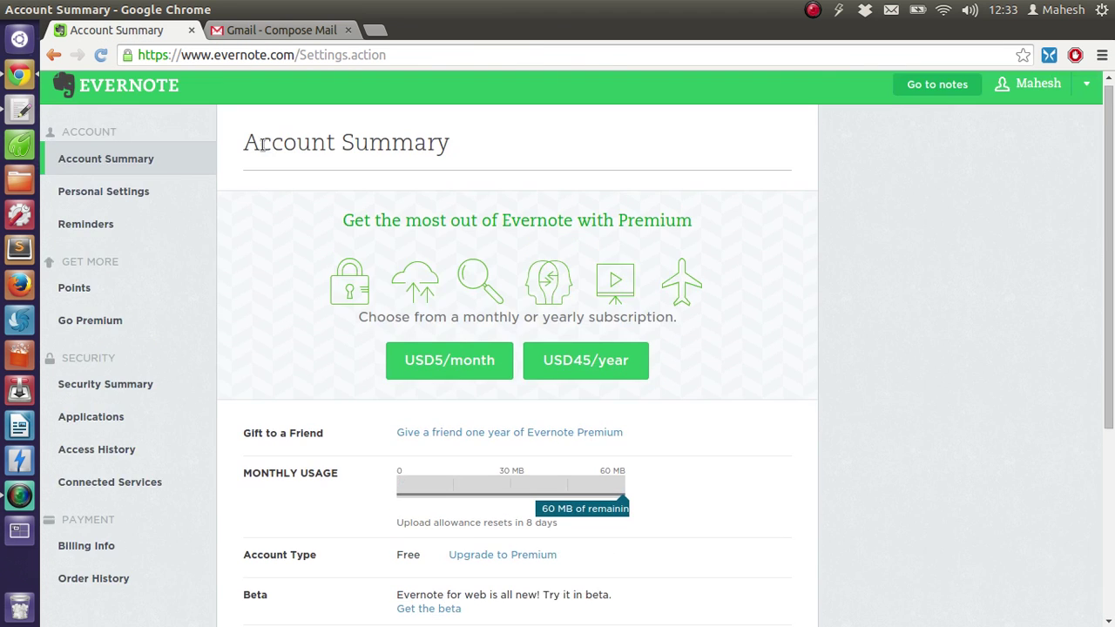
{"action": "left_click", "coordinate": [930, 90]}
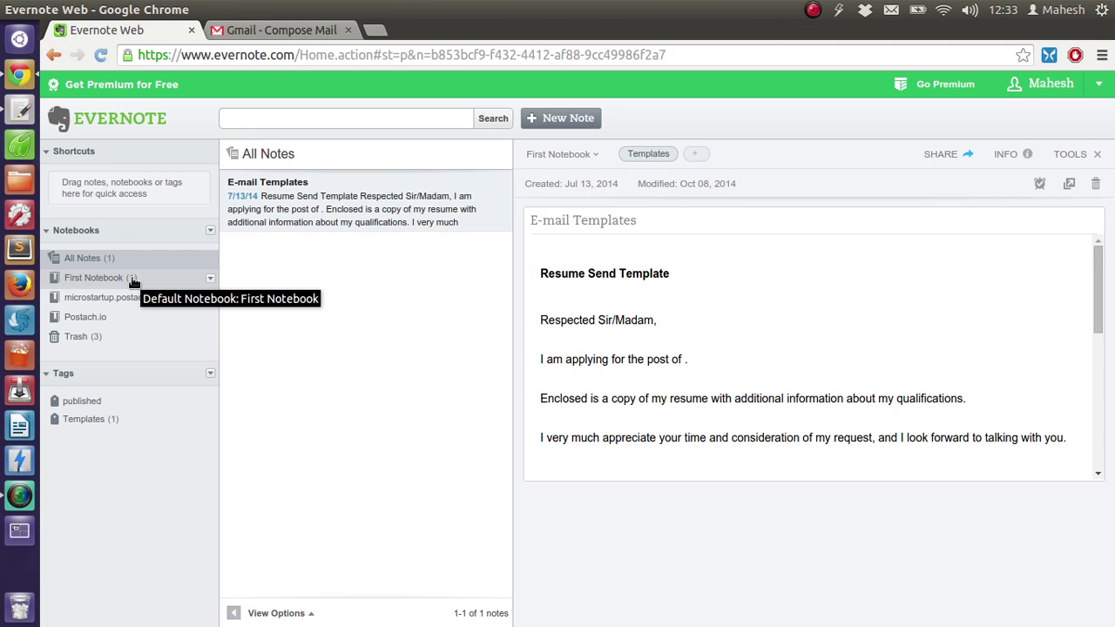
{"action": "left_click", "coordinate": [211, 278]}
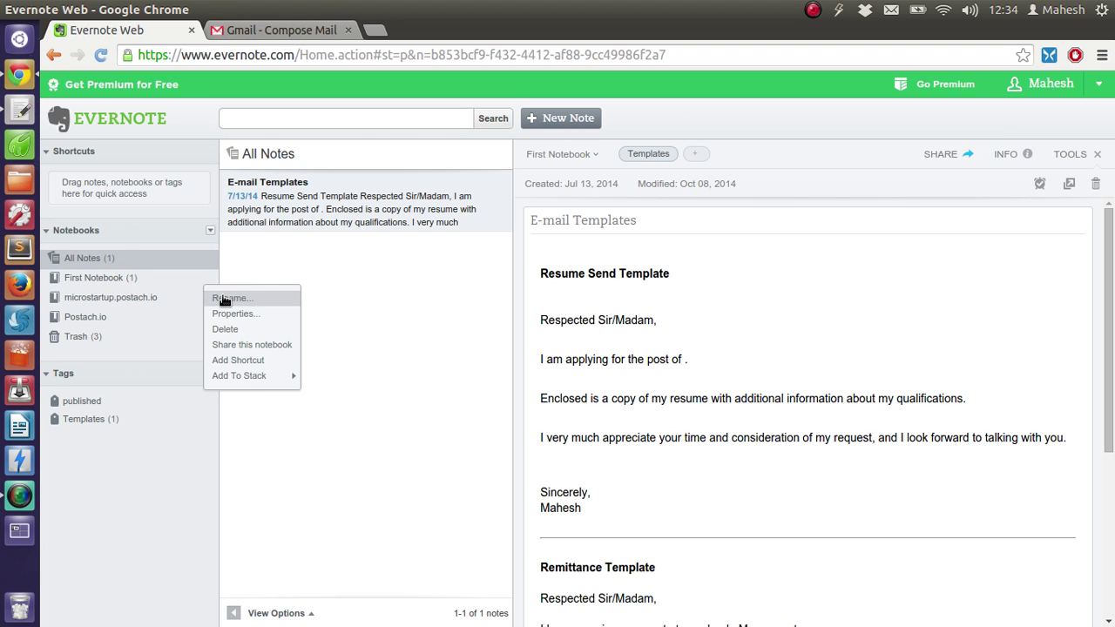
{"action": "left_click", "coordinate": [224, 299]}
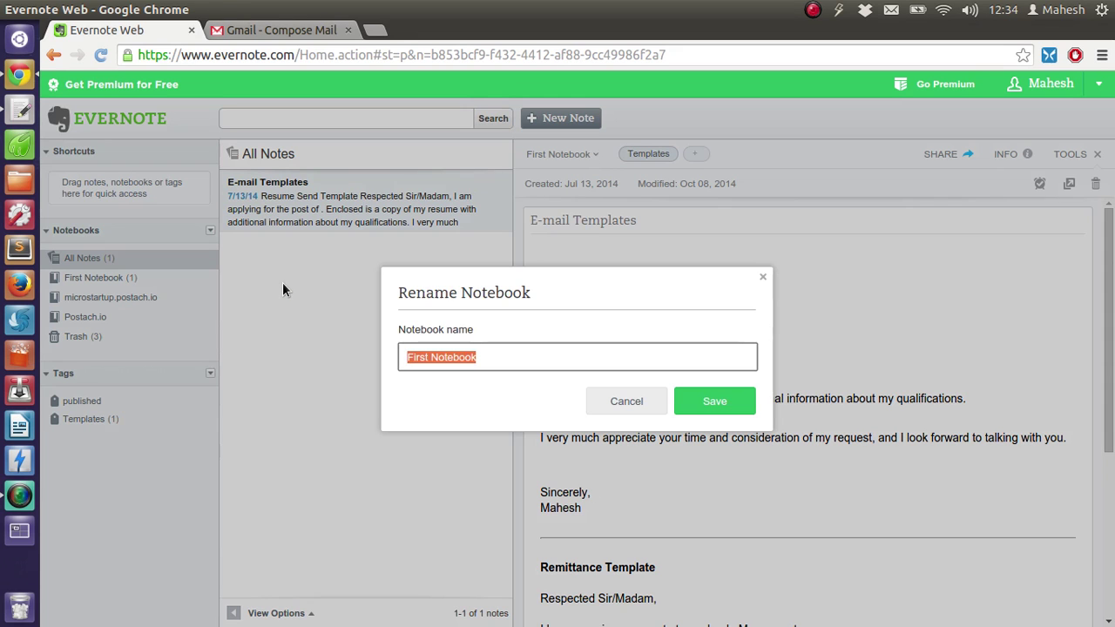
{"action": "left_click", "coordinate": [484, 354]}
{"action": "left_click_drag", "start_coordinate": [484, 354], "coordinate": [399, 355]}
{"action": "type", "text": "Scratch"}
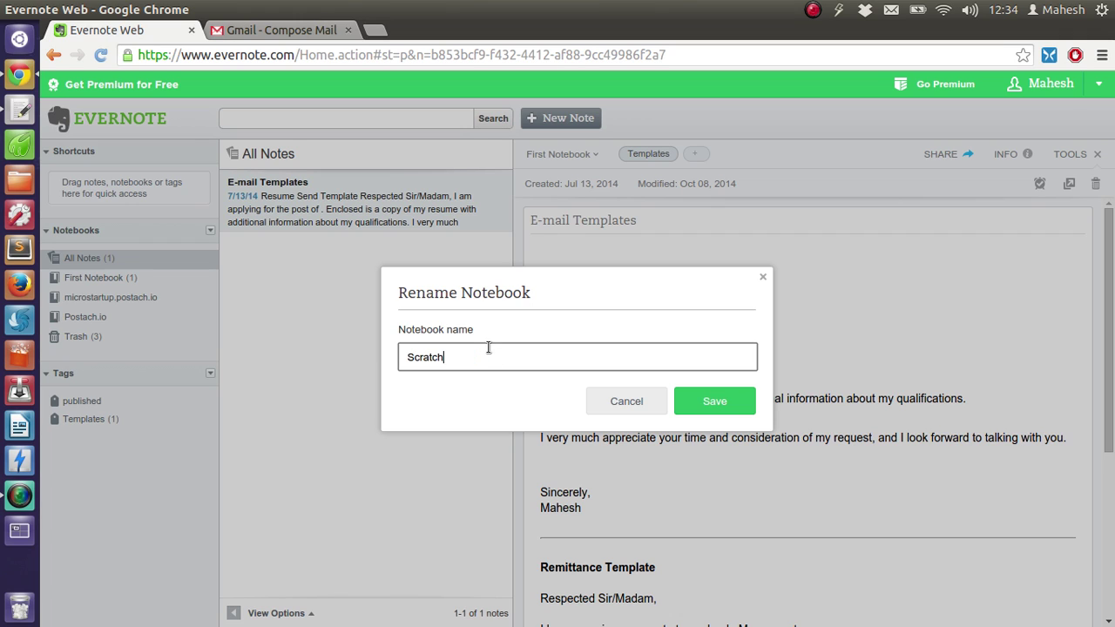
{"action": "left_click", "coordinate": [728, 404]}
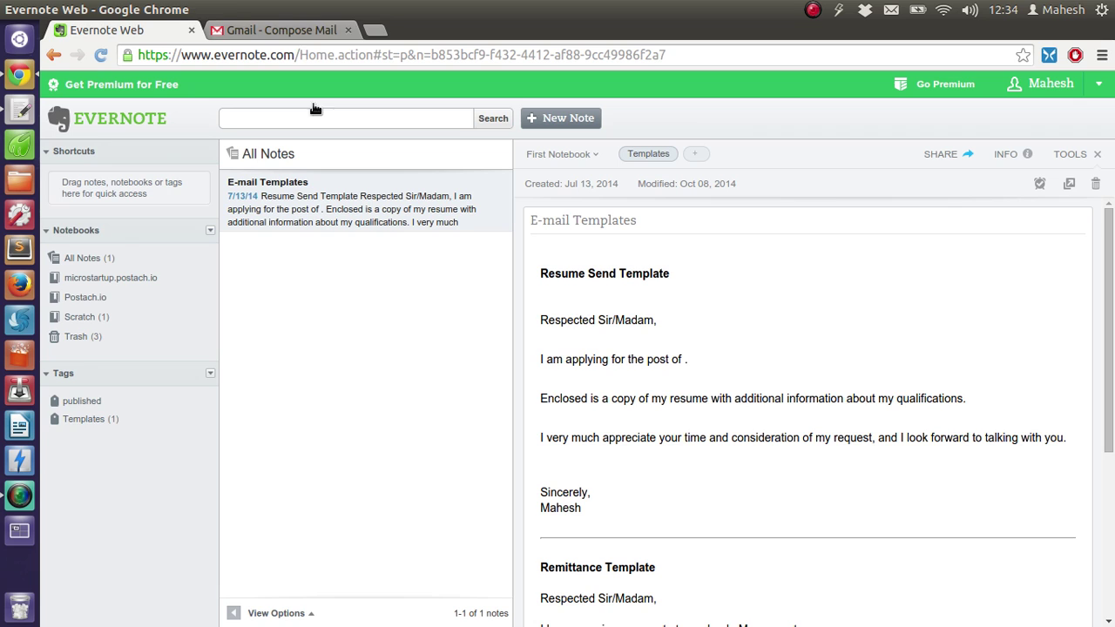
{"action": "left_click", "coordinate": [291, 33]}
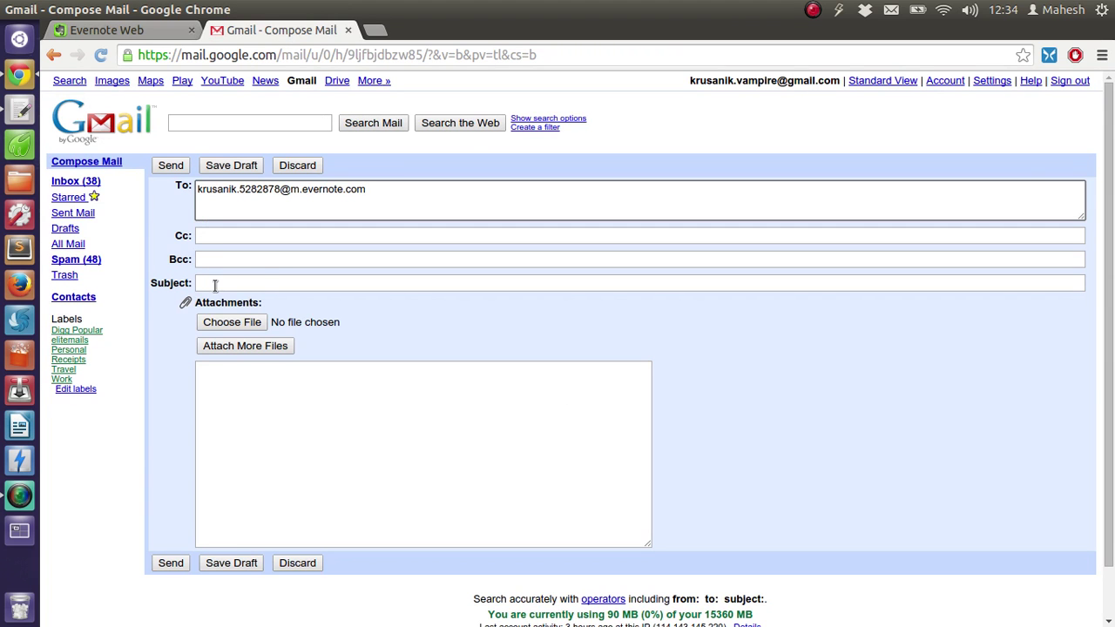
{"action": "left_click", "coordinate": [259, 271]}
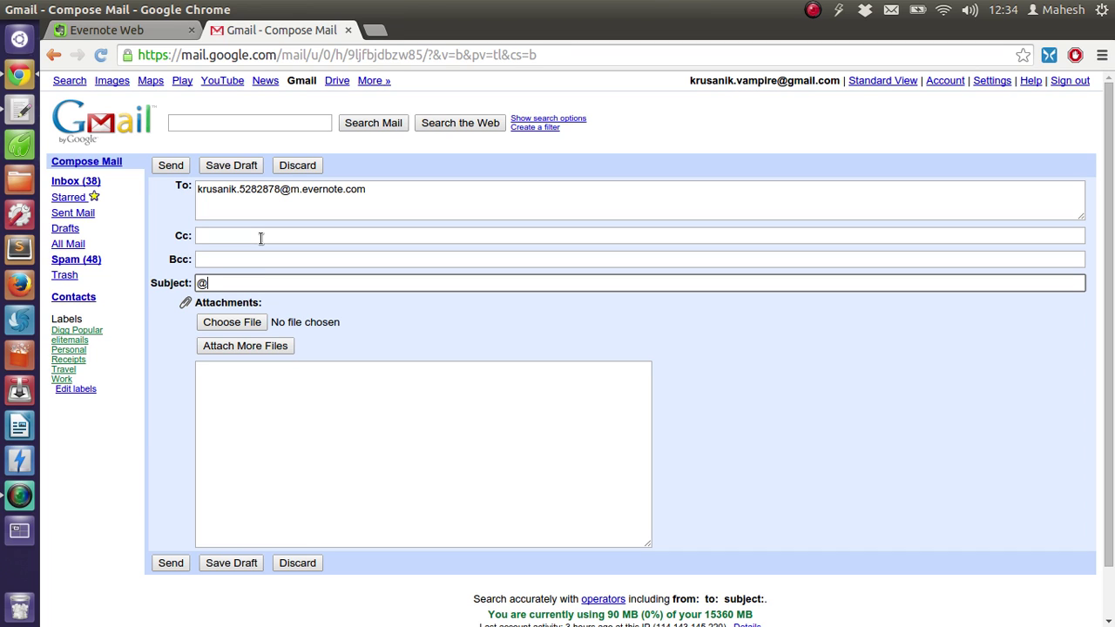
{"action": "type", "text": "s"}
{"action": "type", "text": "S"}
{"action": "type", "text": "cratc"}
{"action": "type", "text": "h"}
{"action": "type", "text": "#"}
{"action": "type", "text": "de"}
{"action": "key", "text": "BackSpace"}
{"action": "key", "text": "BackSpace"}
{"action": "type", "text": "temp"}
Write the body 'Hi, This is sample evernote note sent to the account via mail.'.
{"action": "left_click", "coordinate": [242, 450]}
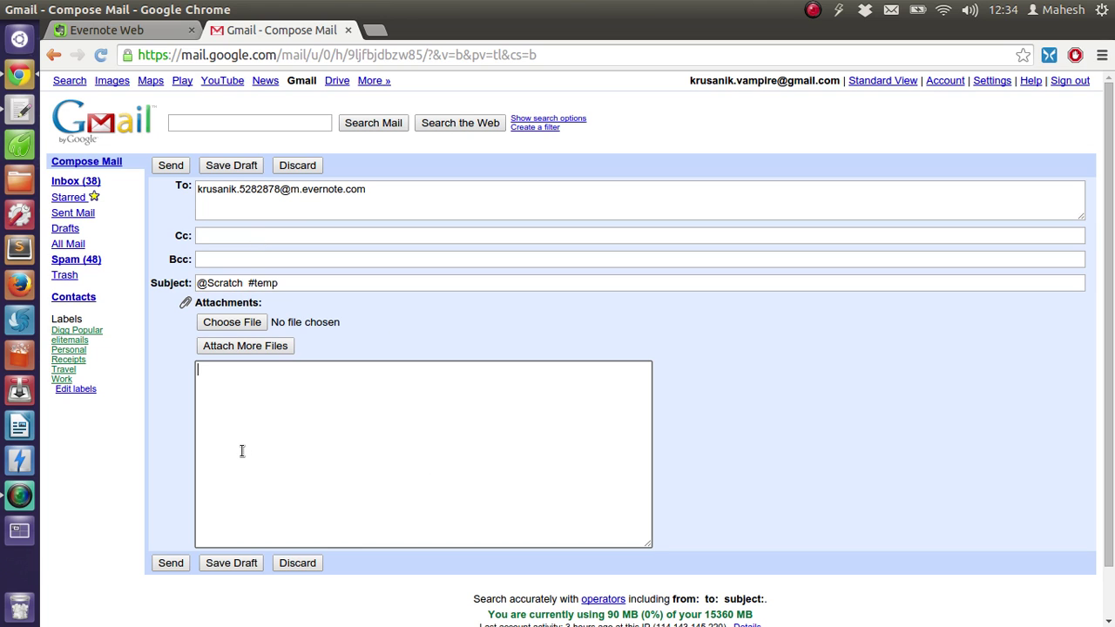
{"action": "type", "text": "Hi,  "}
{"action": "type", "text": "This is sam"}
{"action": "type", "text": "ple evernote "}
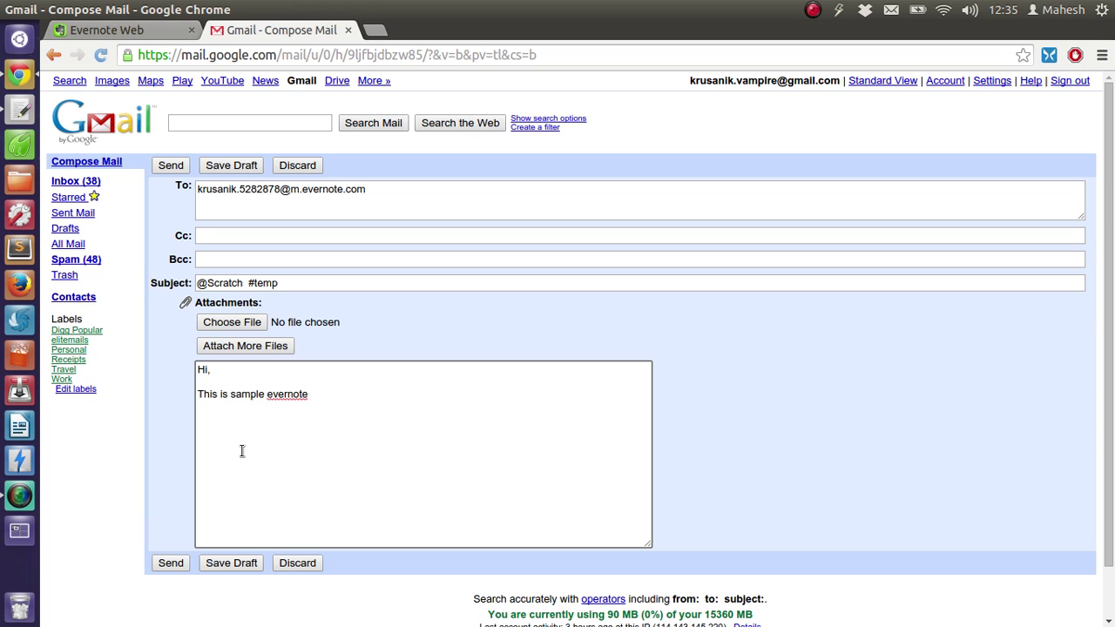
{"action": "type", "text": "note."}
{"action": "key", "text": "BackSpace"}
{"action": "key", "text": "BackSpace"}
{"action": "type", "text": "ssent to the account v"}
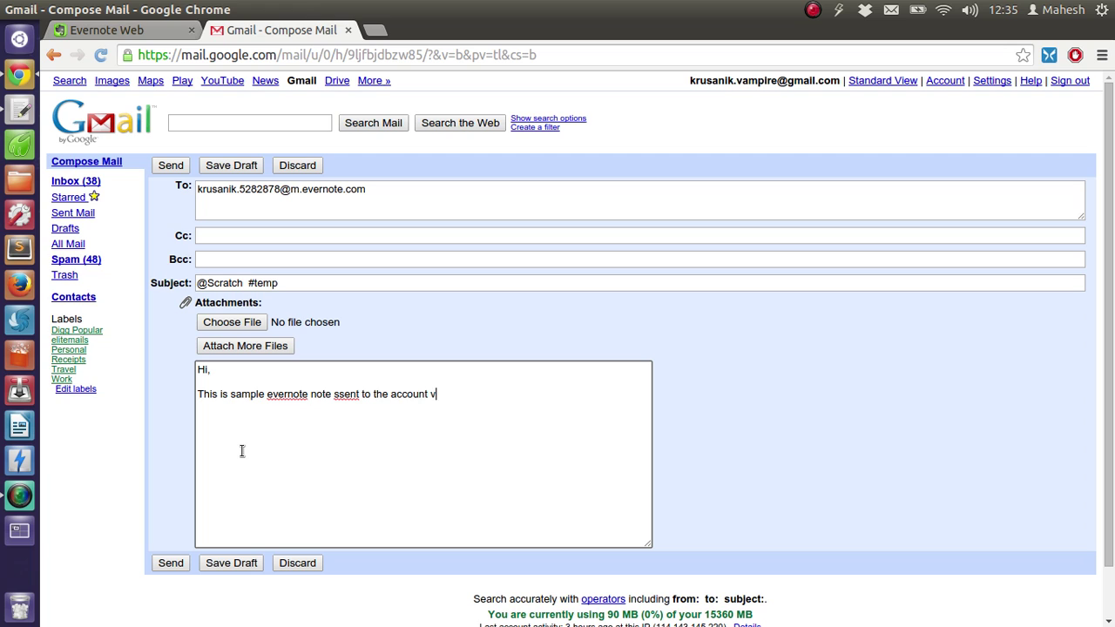
{"action": "type", "text": "ia mail."}
{"action": "left_click", "coordinate": [170, 165]}
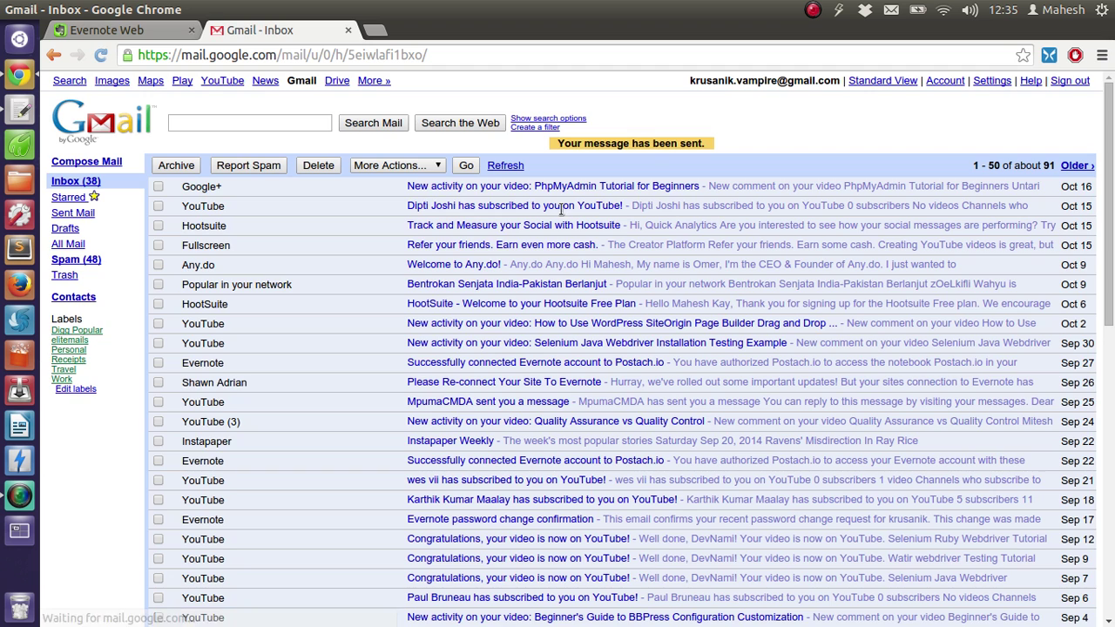
{"action": "left_click", "coordinate": [124, 207]}
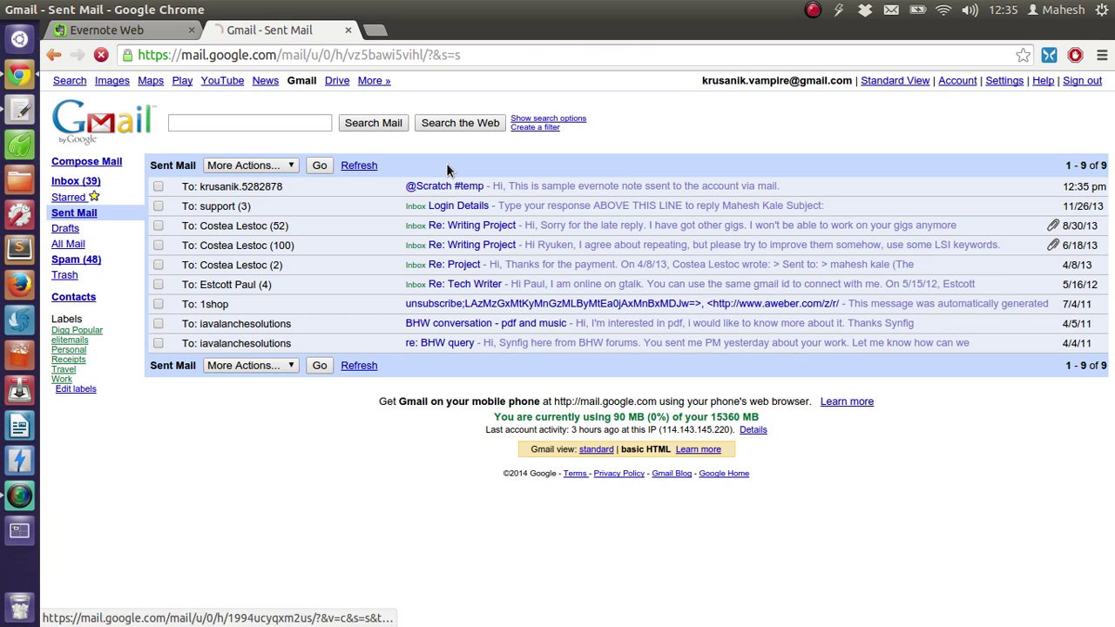
{"action": "left_click", "coordinate": [445, 184]}
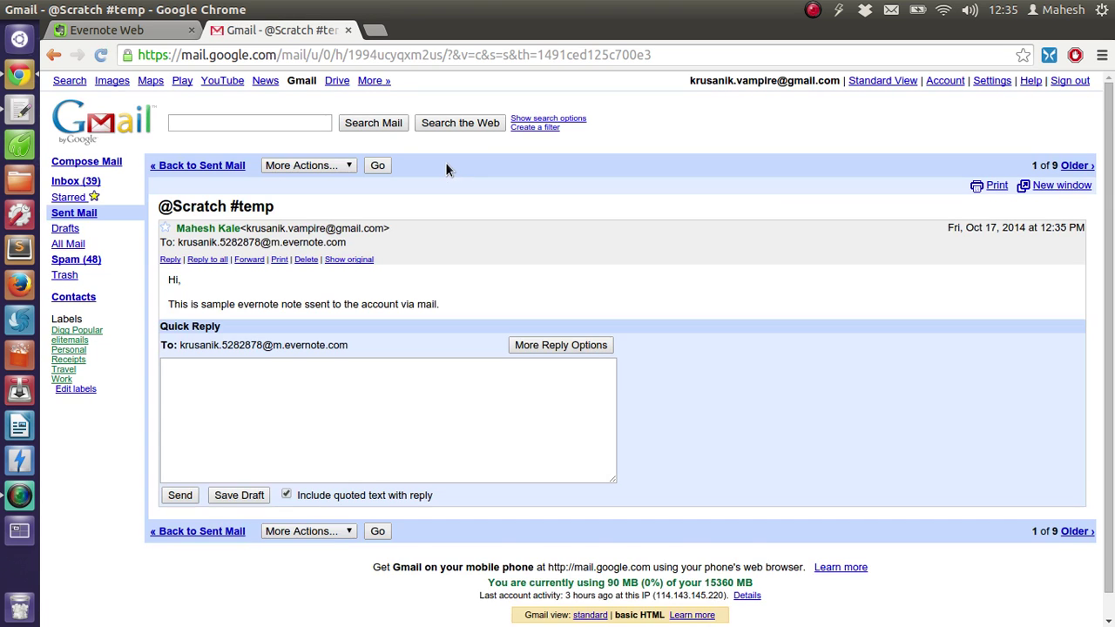
{"action": "scroll", "coordinate": [422, 194], "scroll_direction": "down", "scroll_amount": 1}
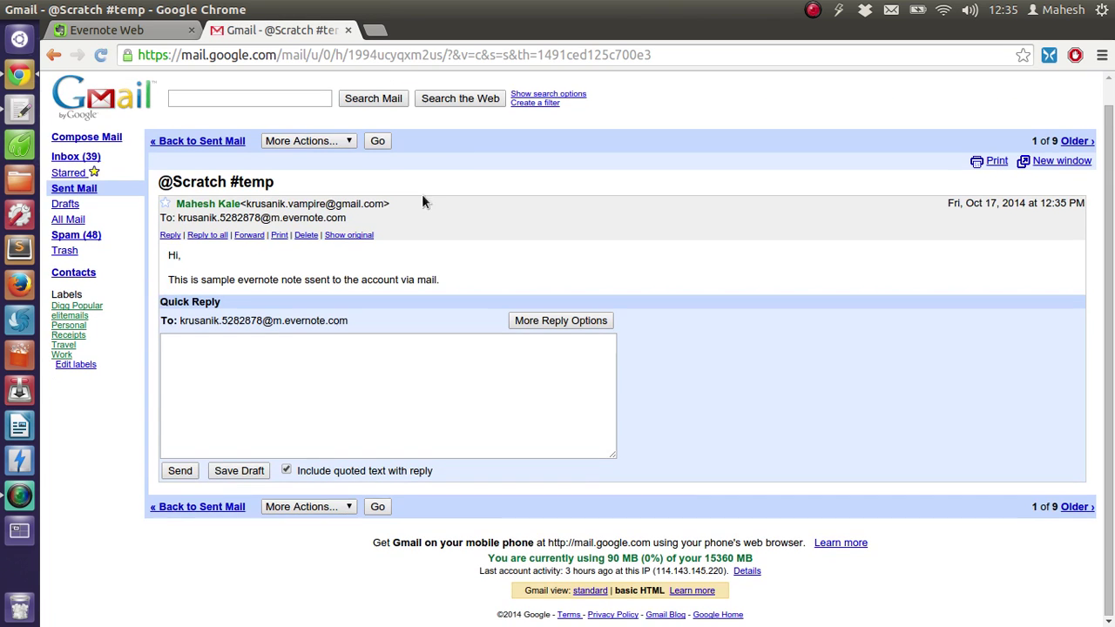
{"action": "left_click", "coordinate": [108, 29]}
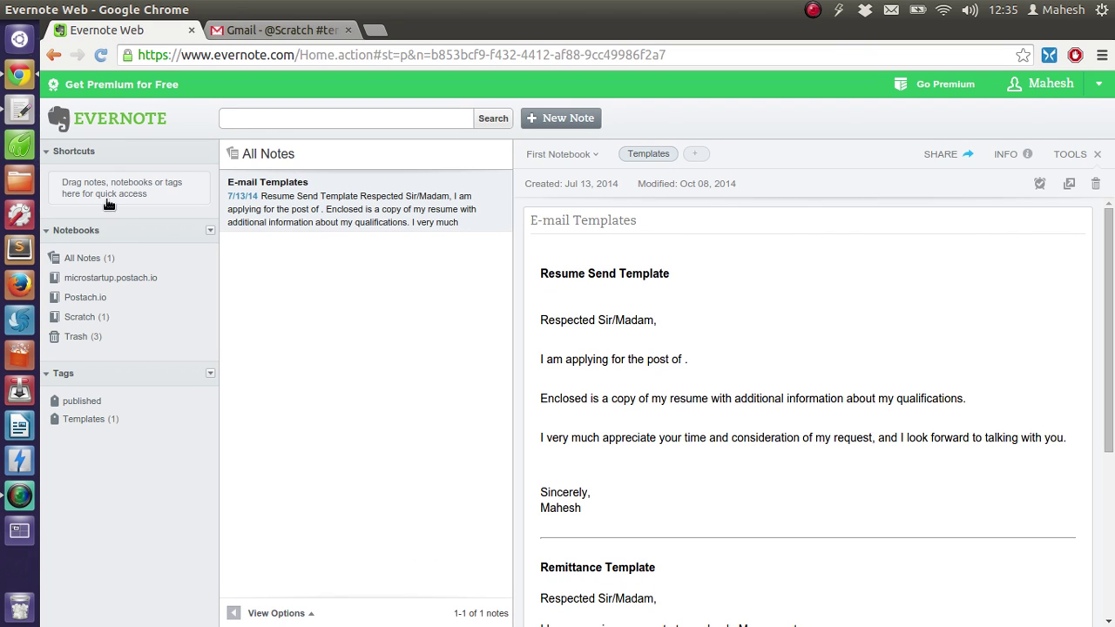
Open the emailed '#temp' note in the Scratch notebook and review its body text.
{"action": "left_click", "coordinate": [83, 318]}
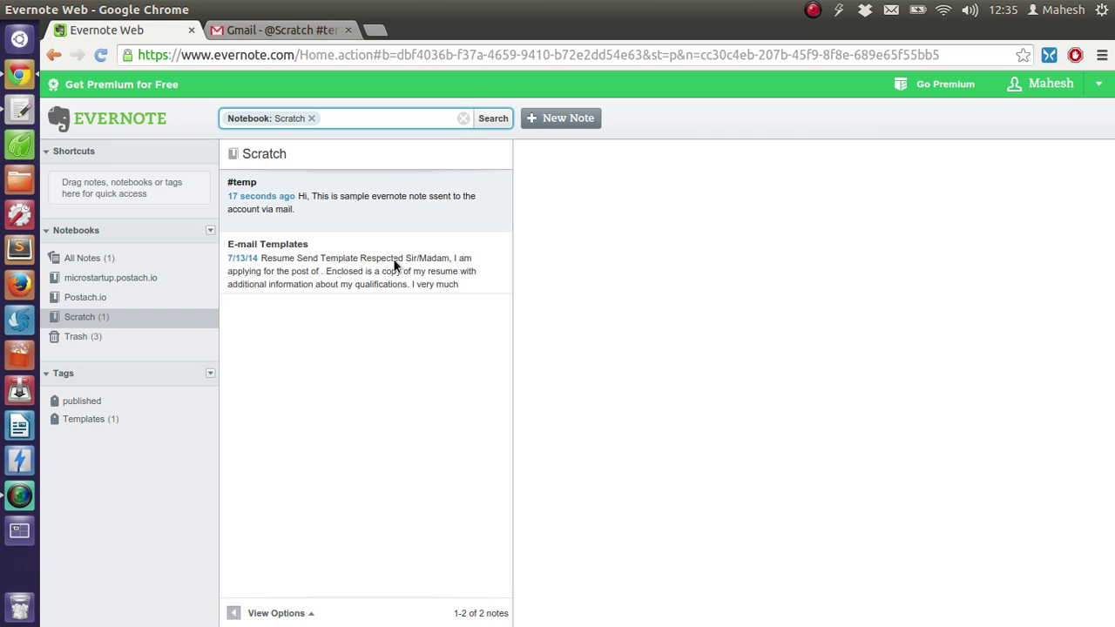
{"action": "left_click", "coordinate": [253, 209]}
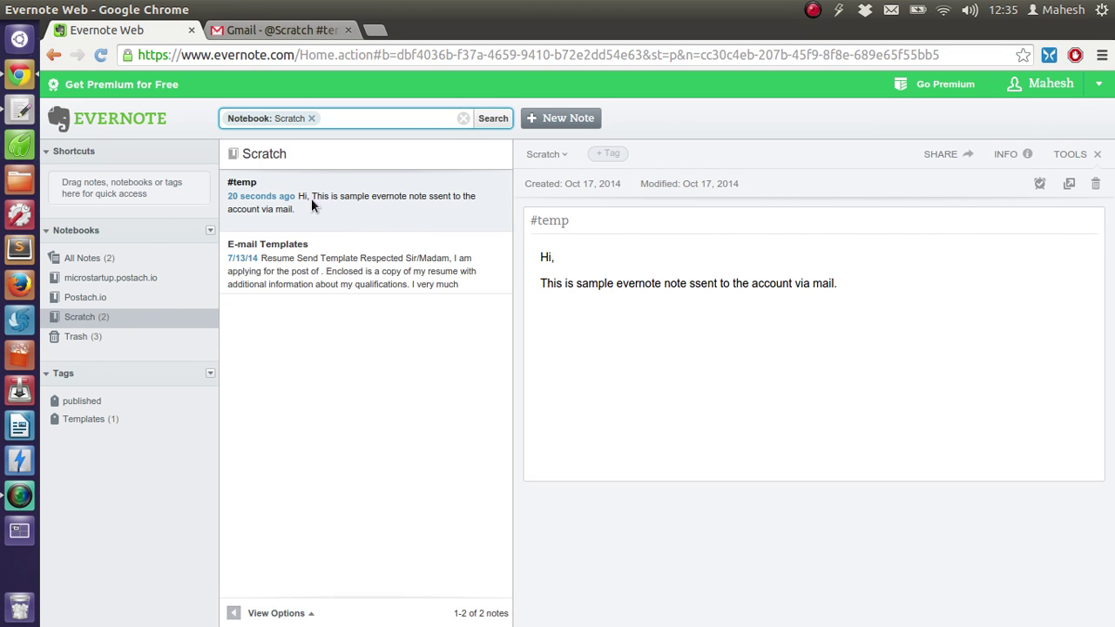
{"action": "double_click", "coordinate": [546, 258]}
{"action": "left_click", "coordinate": [601, 282]}
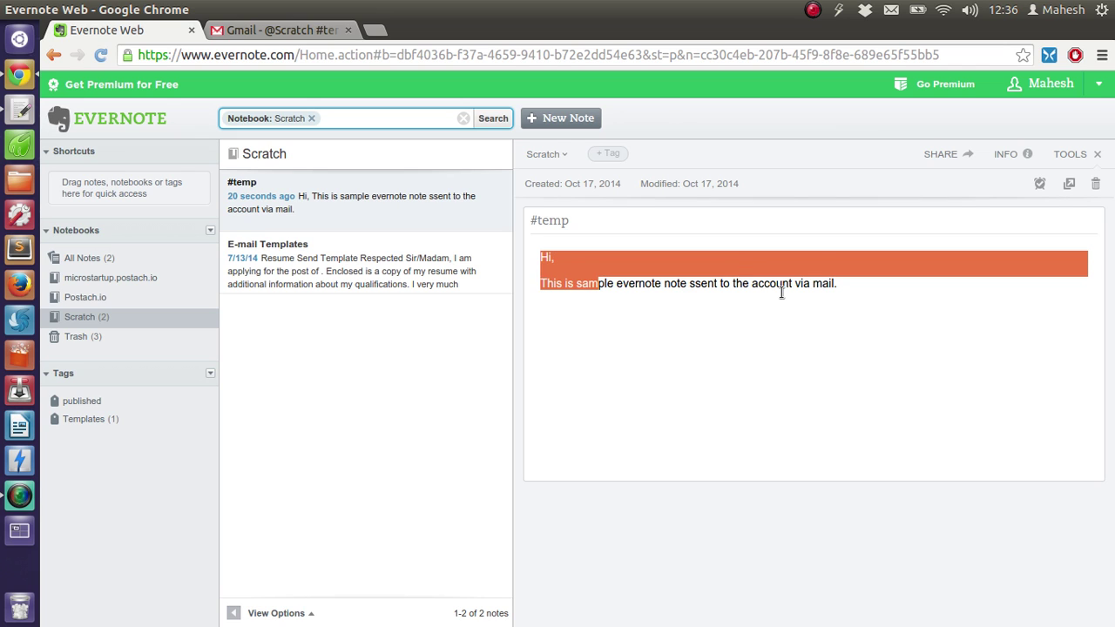
{"action": "left_click", "coordinate": [779, 290]}
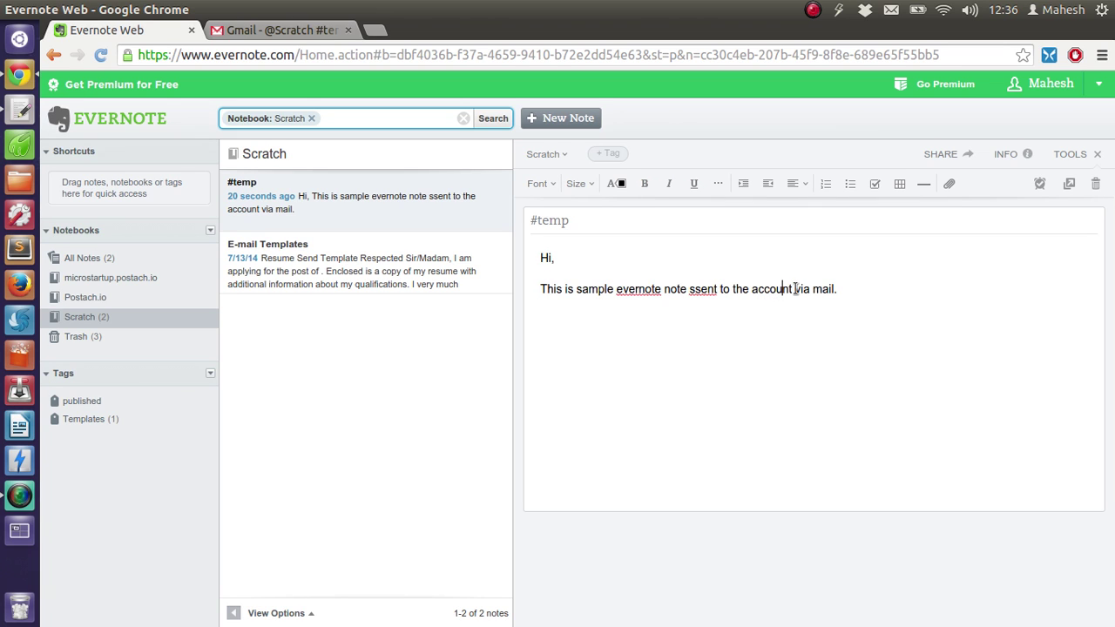
{"action": "left_click", "coordinate": [1100, 155]}
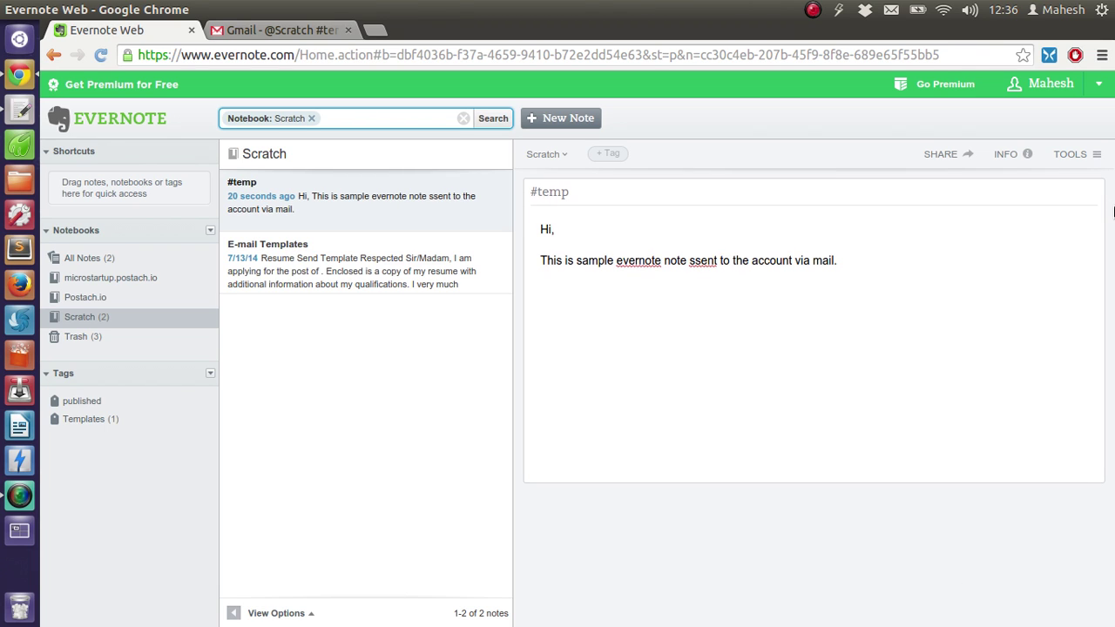
{"action": "left_click", "coordinate": [1098, 154]}
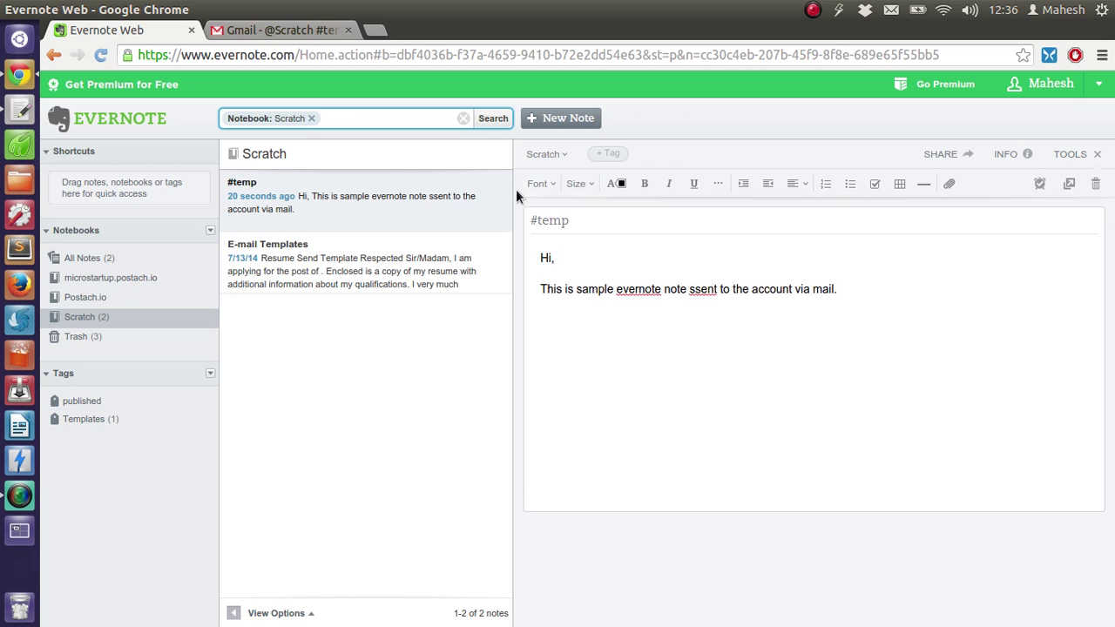